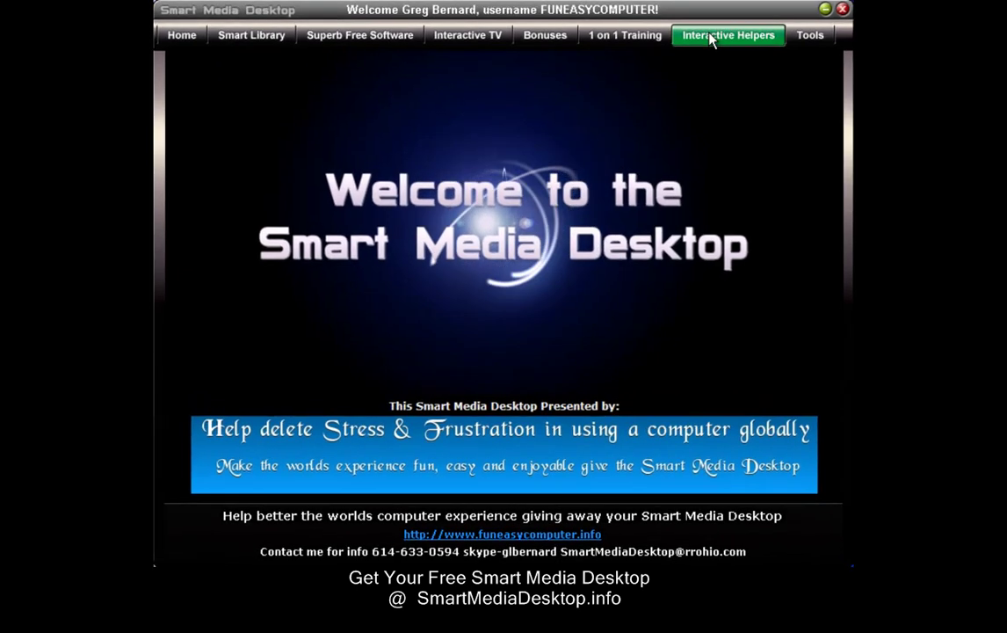
Step: Launch the PC Tune Up helper from the Interactive Helpers icon grid
{"action": "left_click", "coordinate": [714, 35]}
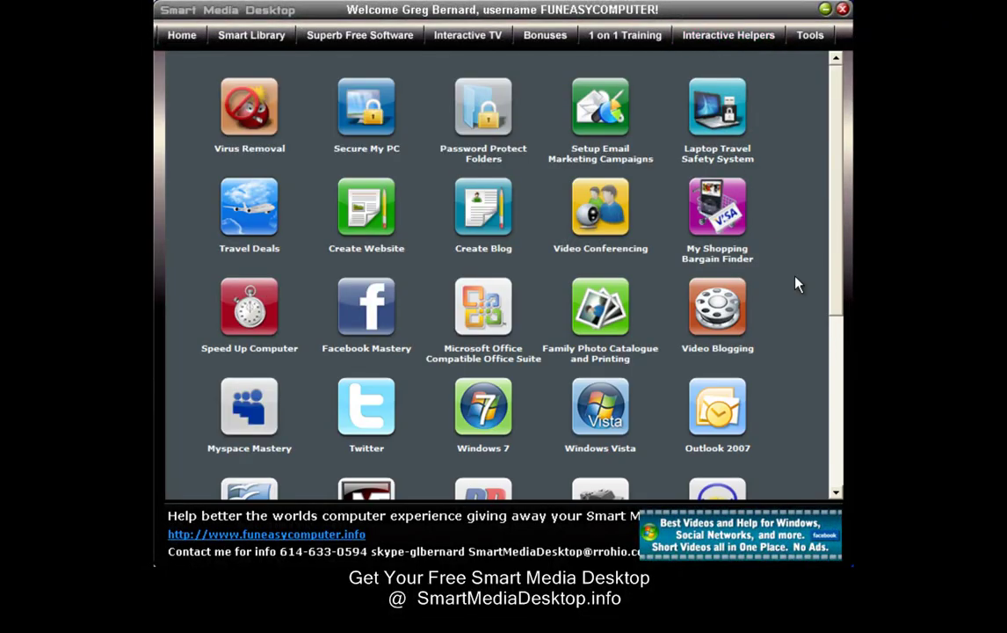
{"action": "scroll", "coordinate": [795, 288], "scroll_direction": "down", "scroll_amount": 2}
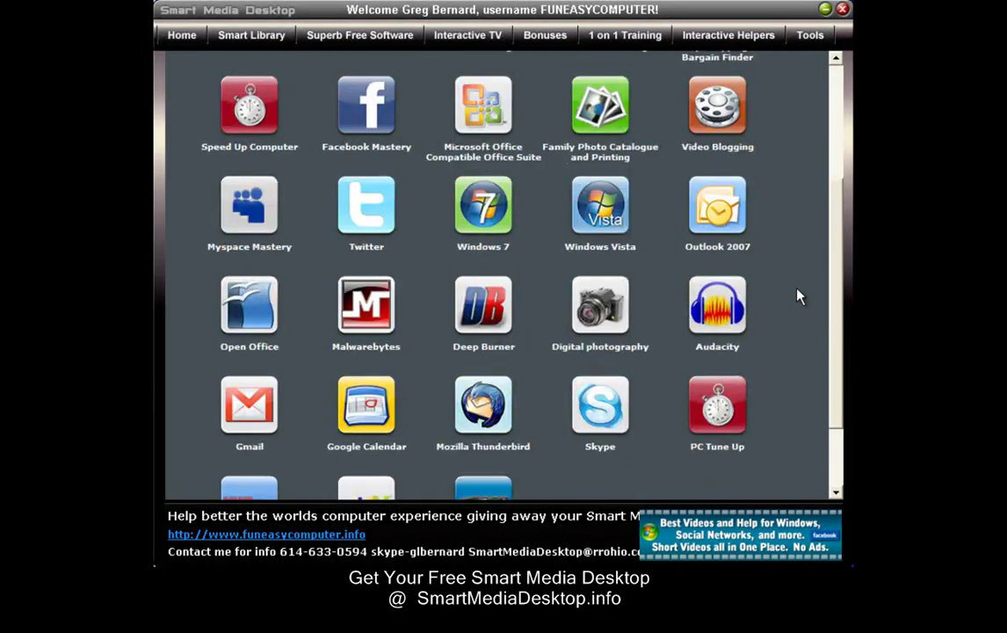
{"action": "left_click", "coordinate": [724, 398]}
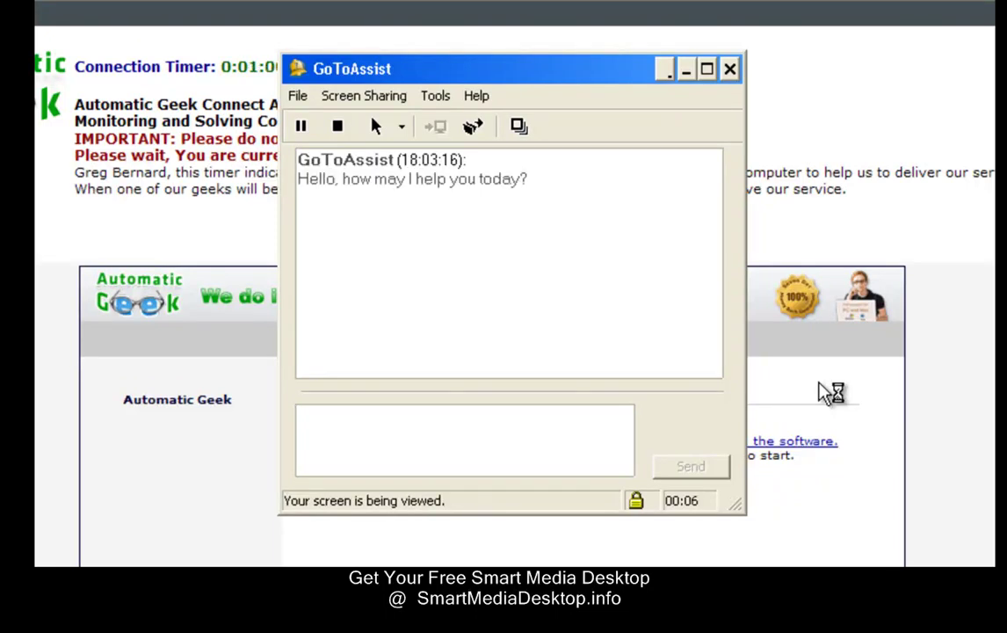
Step: Send the helper 'hi' and 'i want to make sure my computer is running good'
{"action": "type", "text": "hi"}
{"action": "key", "text": "Return"}
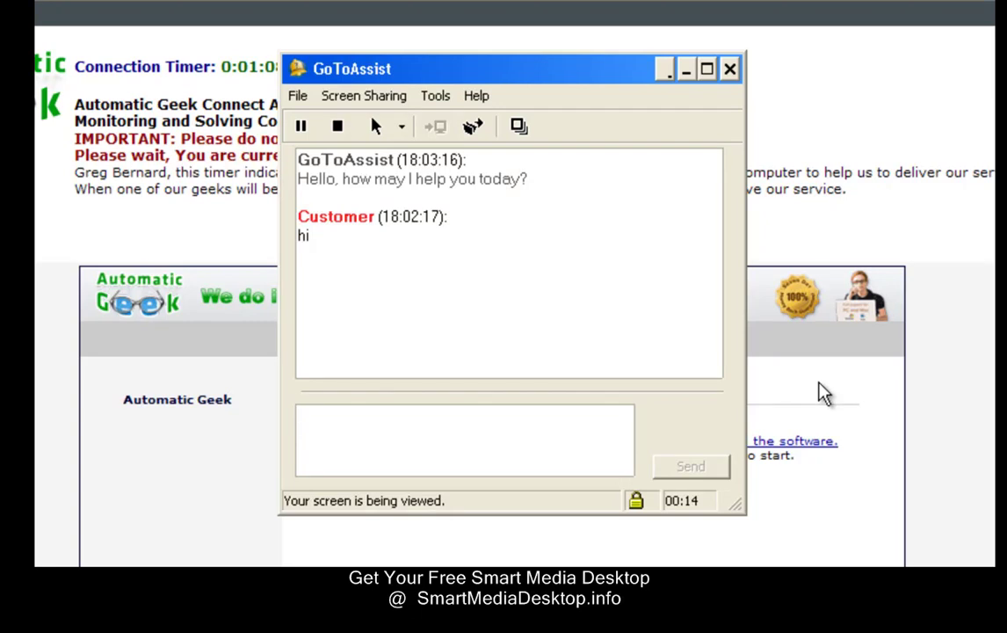
{"action": "type", "text": "i wa"}
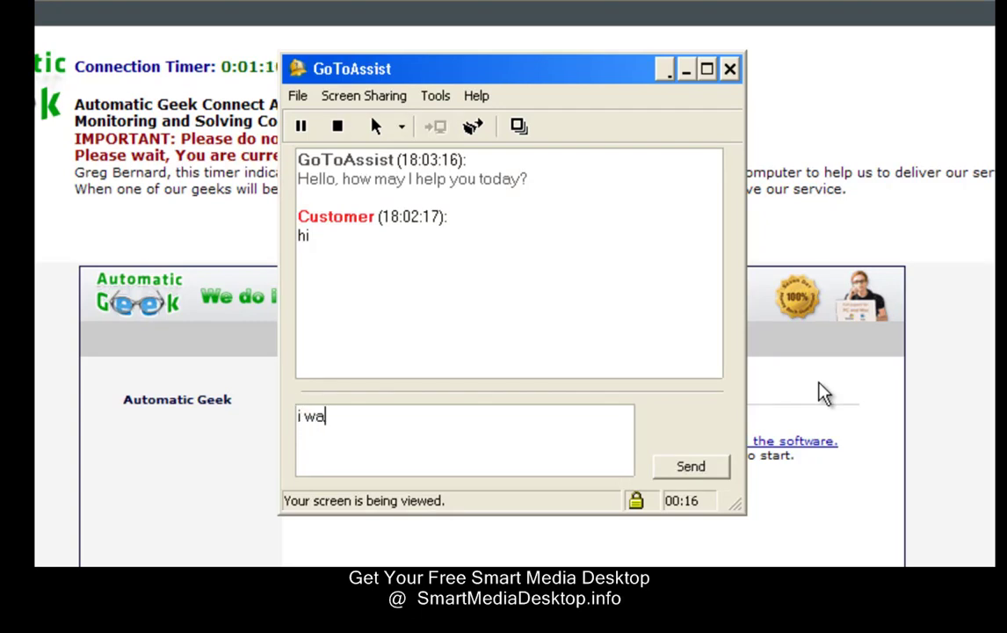
{"action": "type", "text": "nt to ma"}
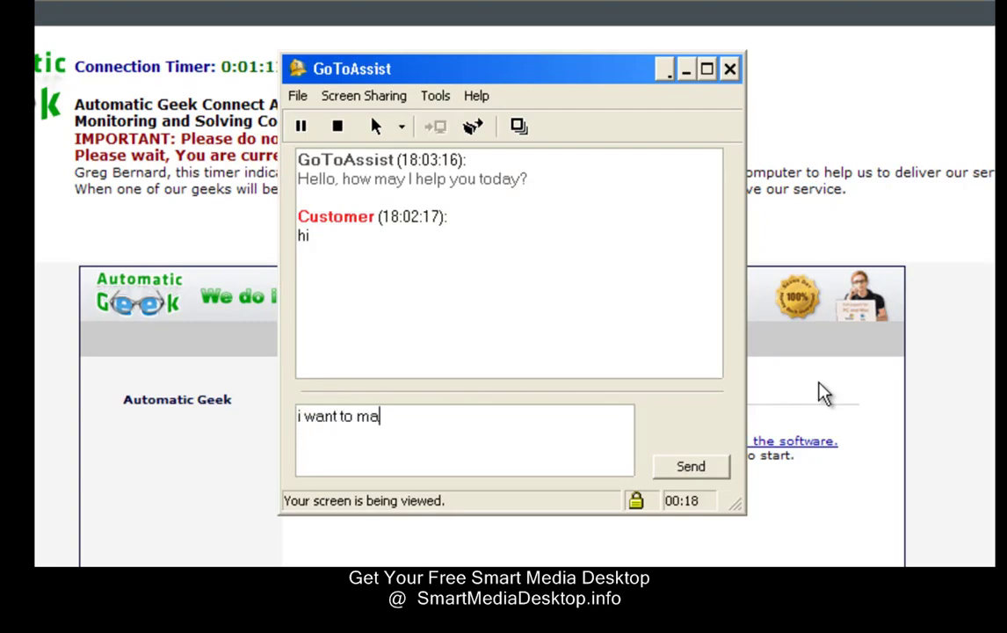
{"action": "type", "text": "ke sure "}
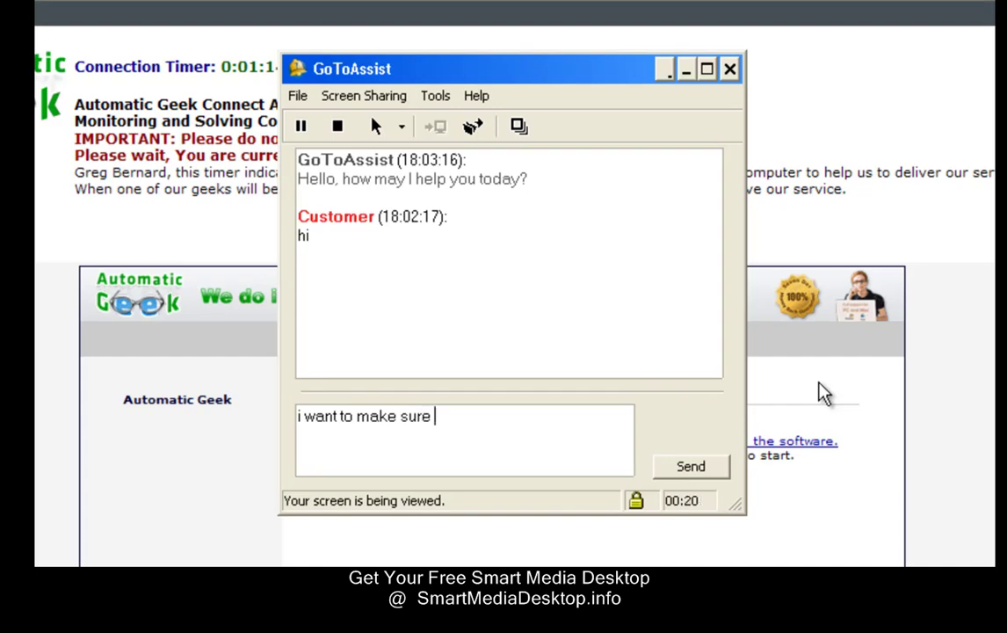
{"action": "type", "text": "my computer "}
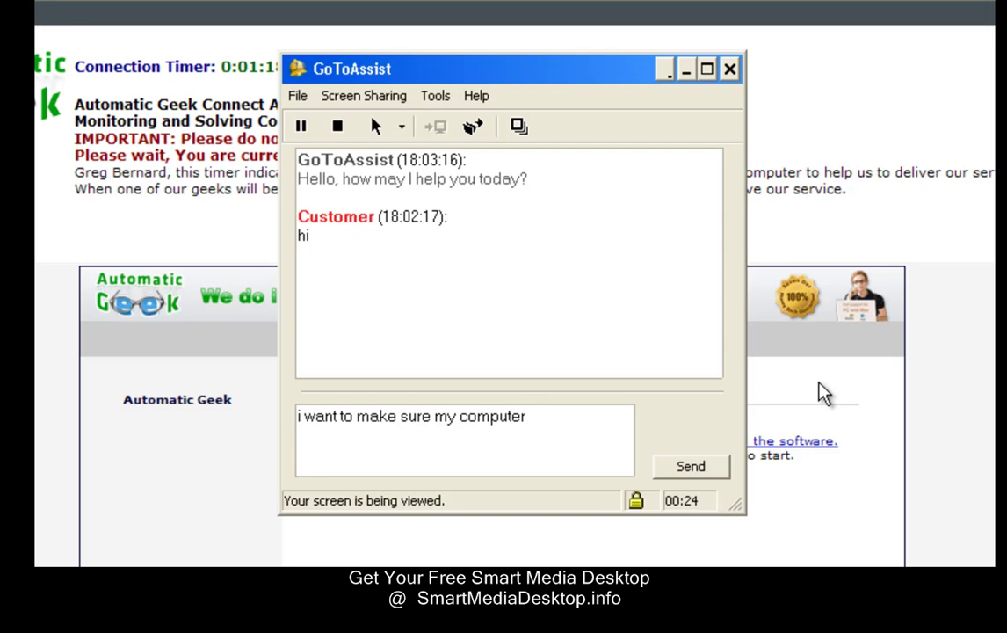
{"action": "type", "text": "is running good"}
{"action": "key", "text": "Return"}
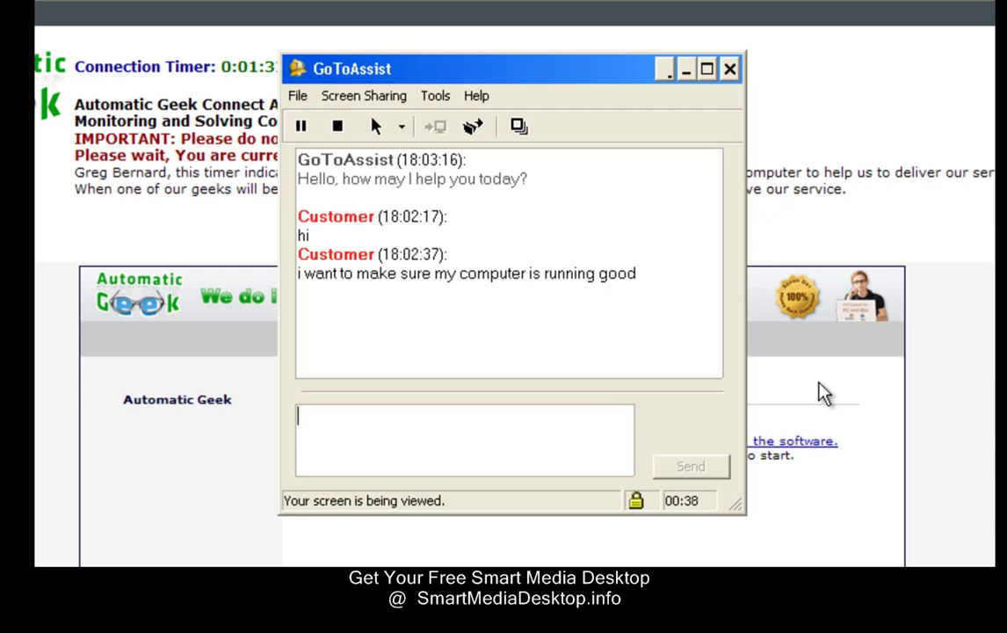
Step: Bring the Automatic Geek page forward and reply 'yes' to allow remote control
{"action": "left_click", "coordinate": [557, 361]}
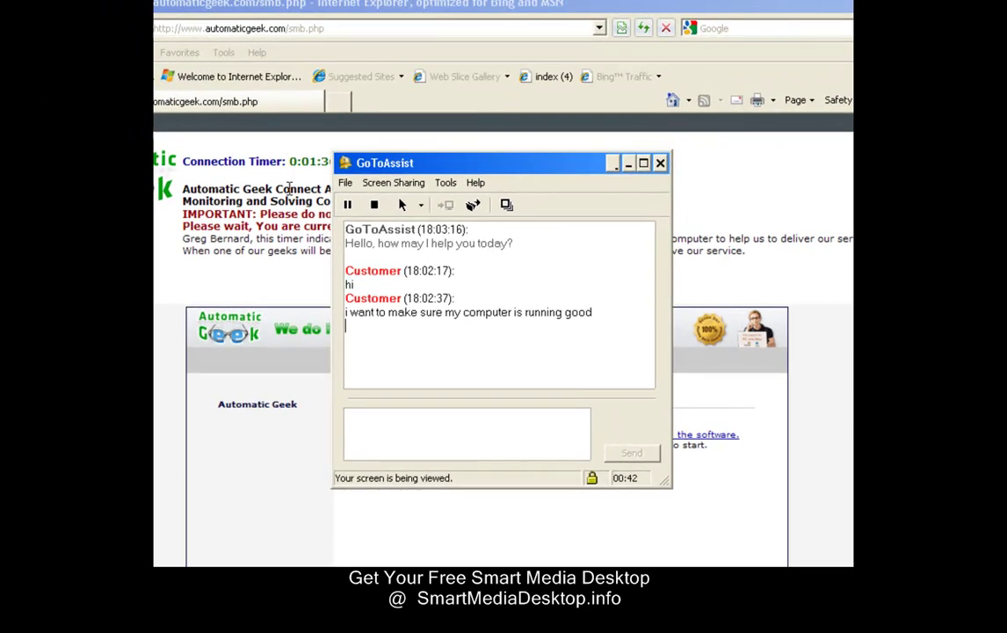
{"action": "left_click", "coordinate": [288, 187]}
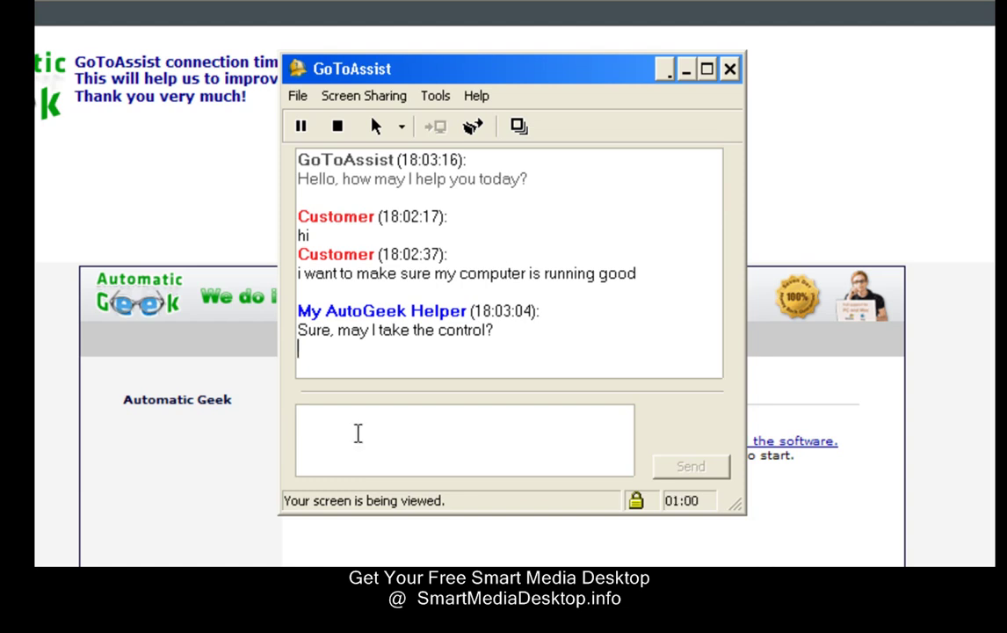
{"action": "left_click", "coordinate": [328, 428]}
{"action": "type", "text": "yes"}
{"action": "key", "text": "Return"}
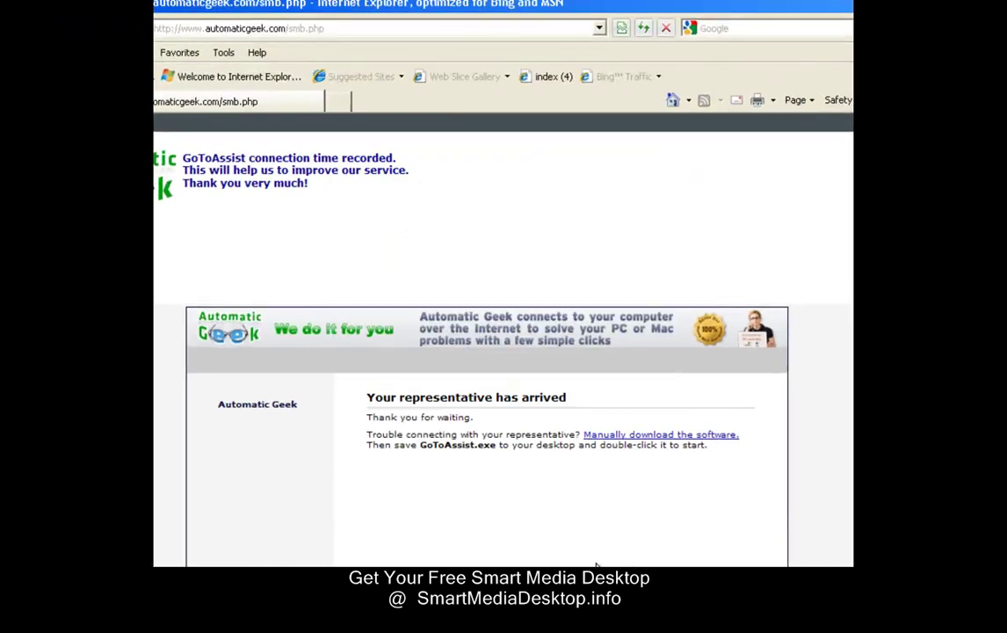
Step: In CCleaner, uncheck Cookies, review History and Applications options, and run Analyze
{"action": "key", "text": "super"}
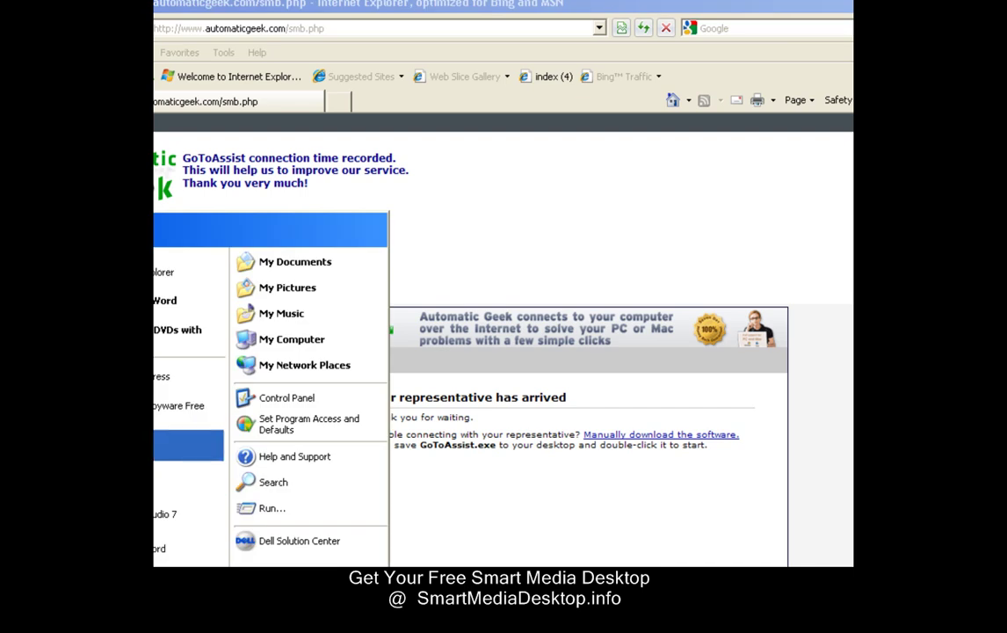
{"action": "key", "text": "Escape"}
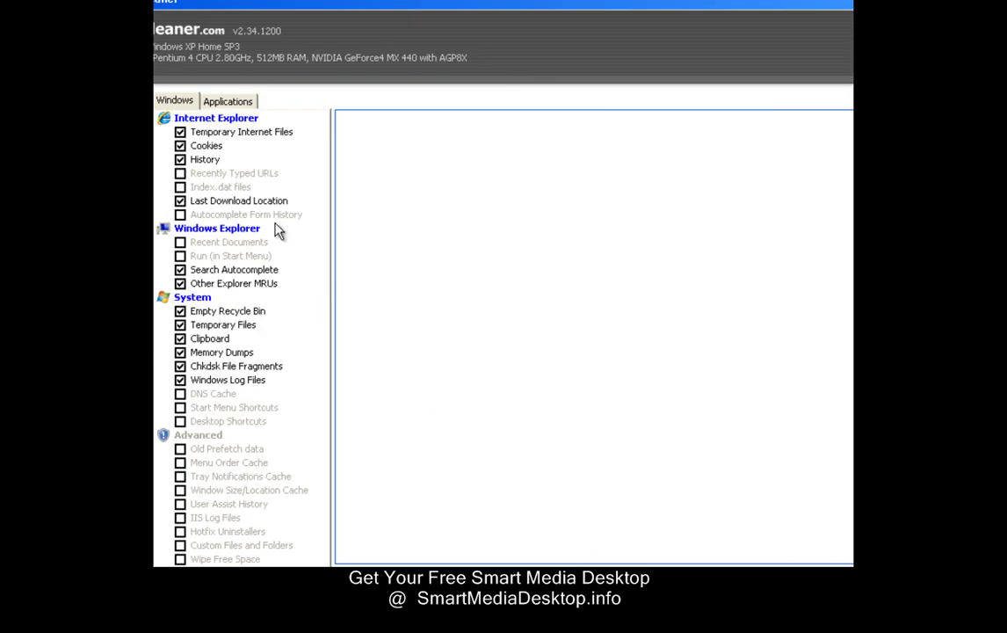
{"action": "left_click", "coordinate": [181, 145]}
{"action": "left_click", "coordinate": [180, 159]}
{"action": "left_click", "coordinate": [219, 101]}
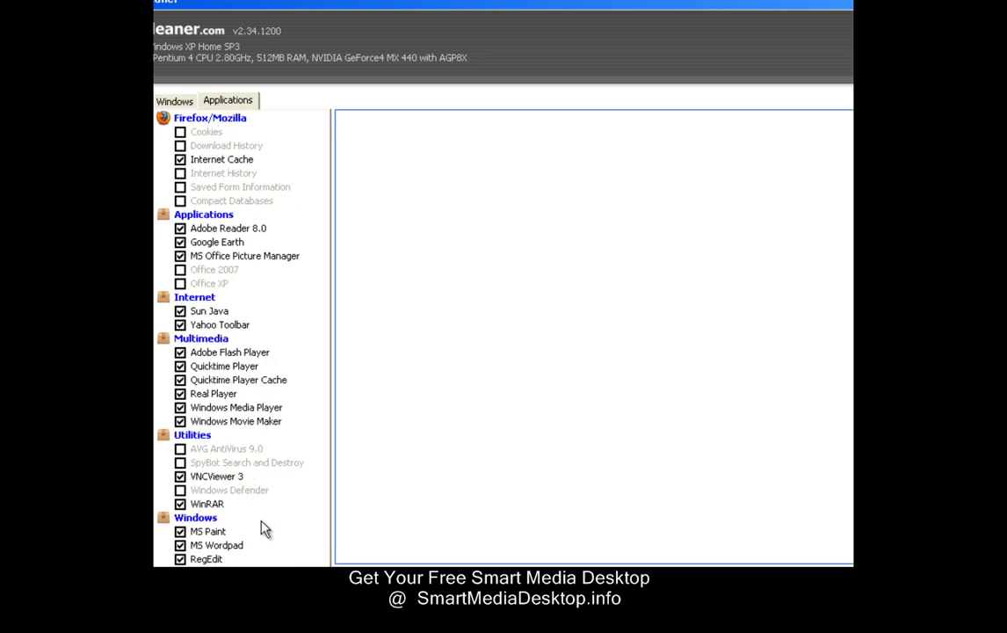
{"action": "left_click", "coordinate": [387, 585]}
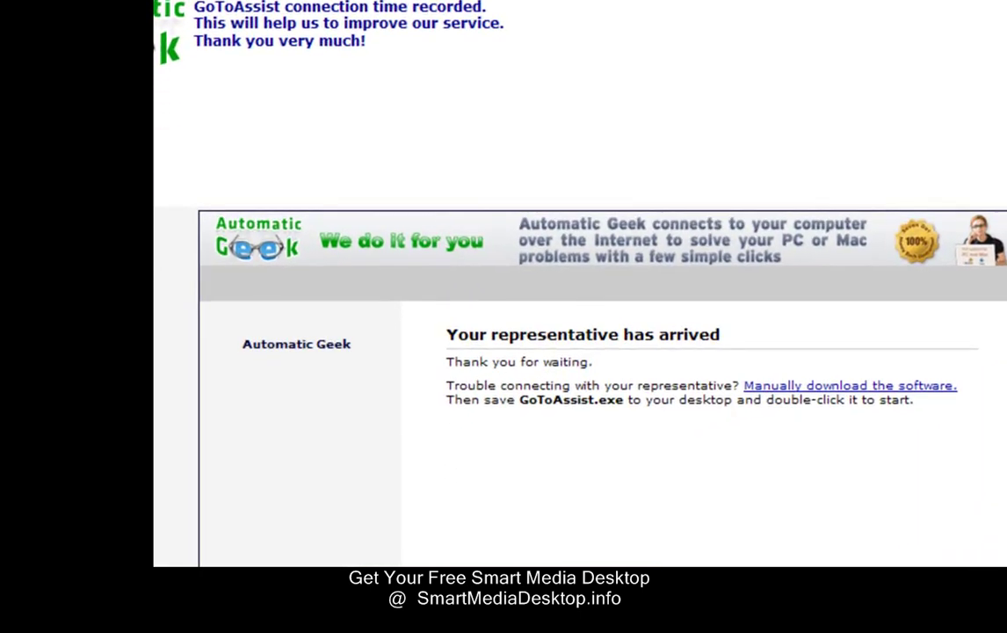
Step: Start the Malwarebytes database update, close the stray taskbar window, and open Task Manager
{"action": "key", "text": "super"}
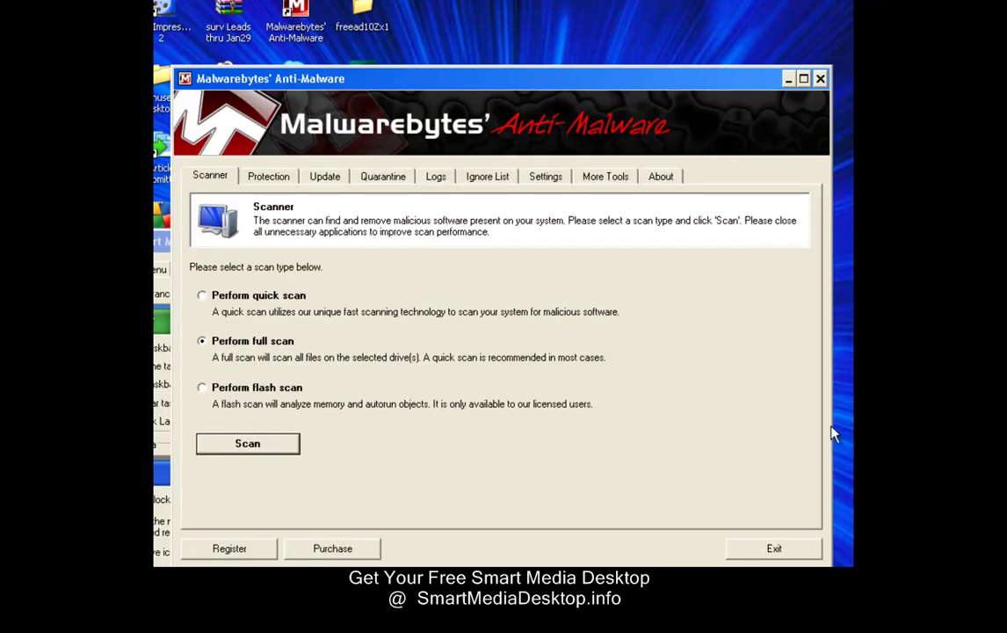
{"action": "left_click", "coordinate": [336, 179]}
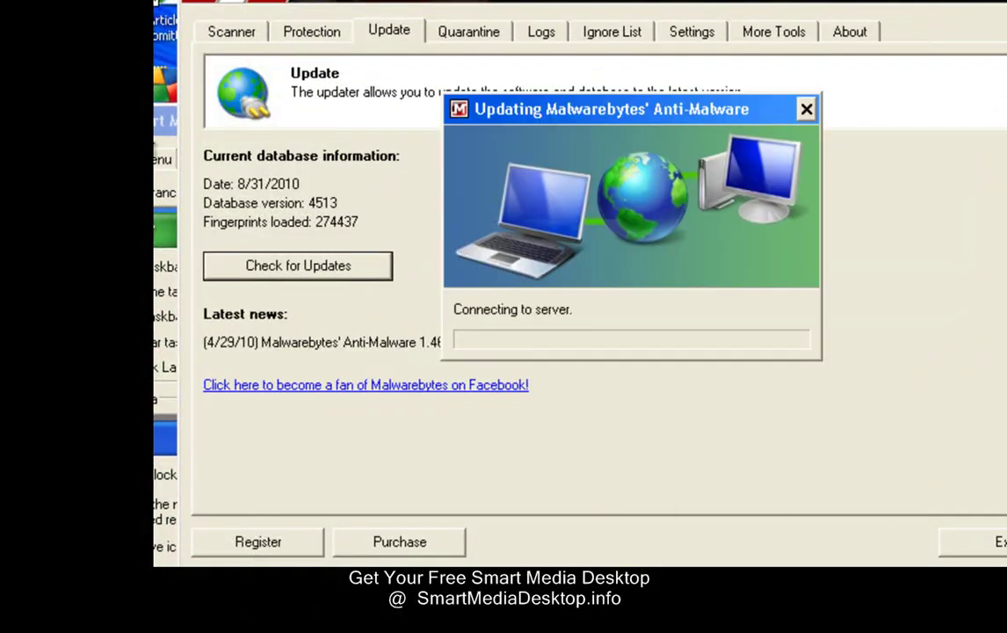
{"action": "left_click", "coordinate": [165, 123]}
{"action": "left_click", "coordinate": [490, 121]}
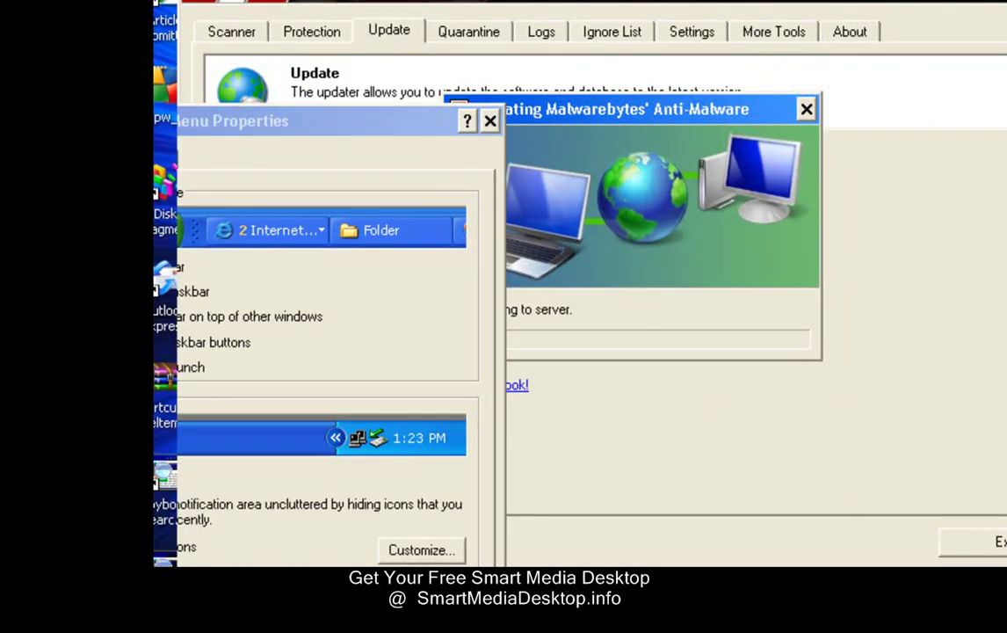
{"action": "right_click", "coordinate": [886, 562]}
{"action": "key", "text": "Escape"}
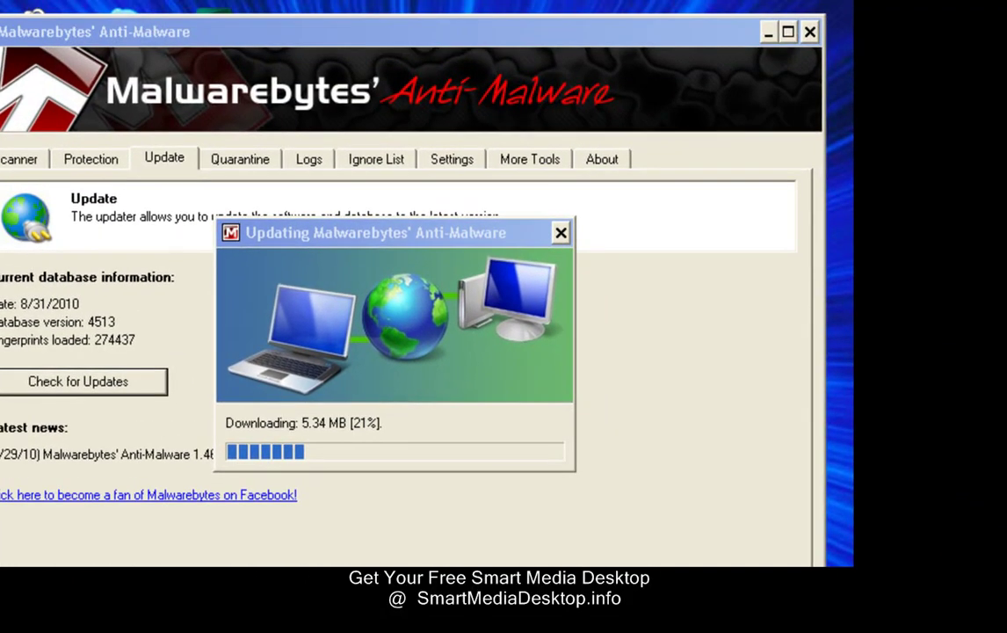
{"action": "key", "text": "ctrl+shift+Escape"}
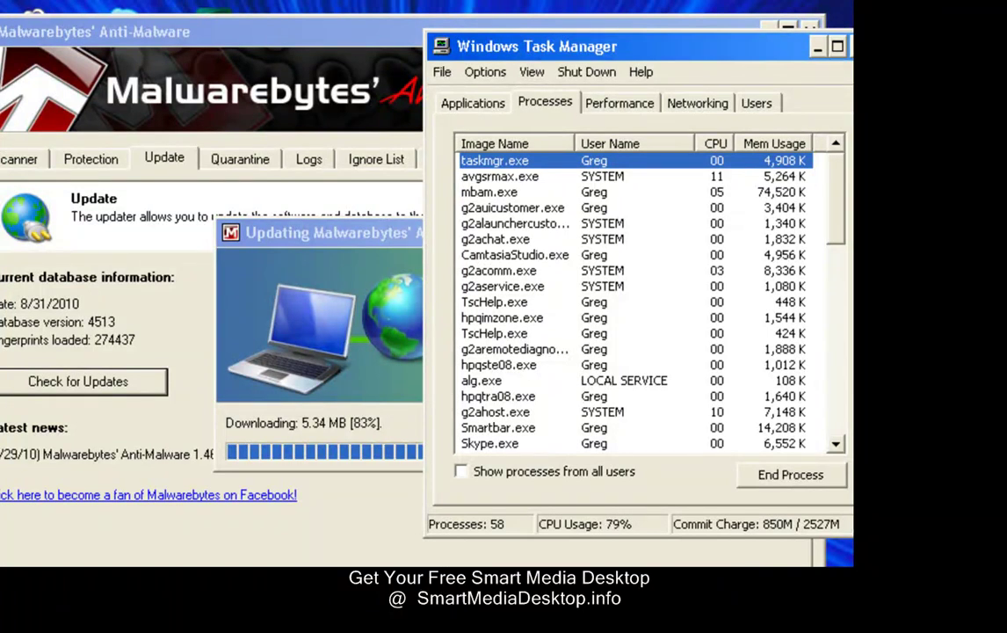
Step: Sort Task Manager by CPU, then by Mem Usage descending so mbam.exe leads
{"action": "left_click", "coordinate": [718, 144]}
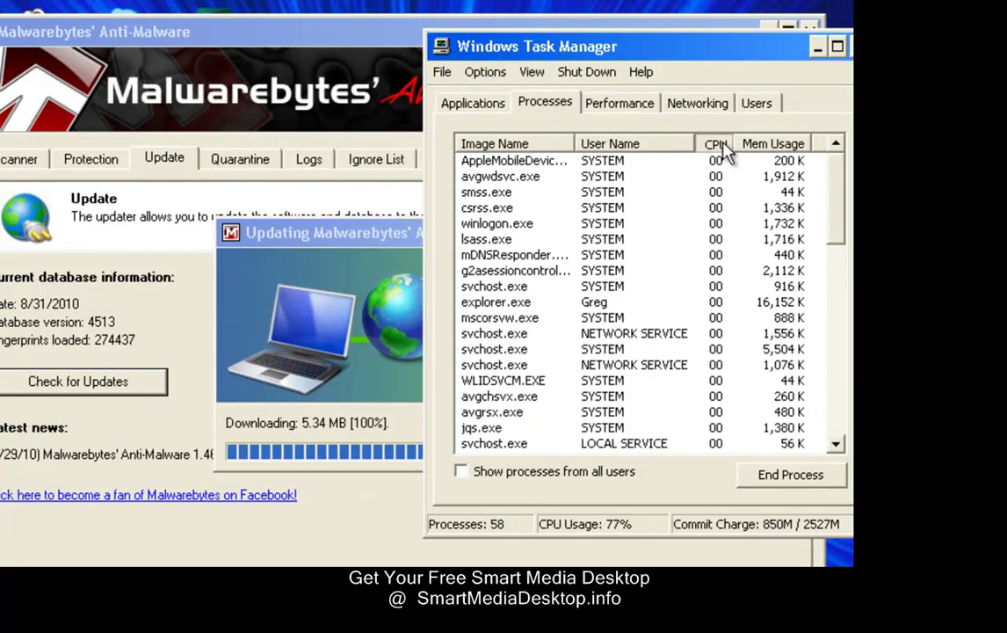
{"action": "left_click", "coordinate": [722, 144]}
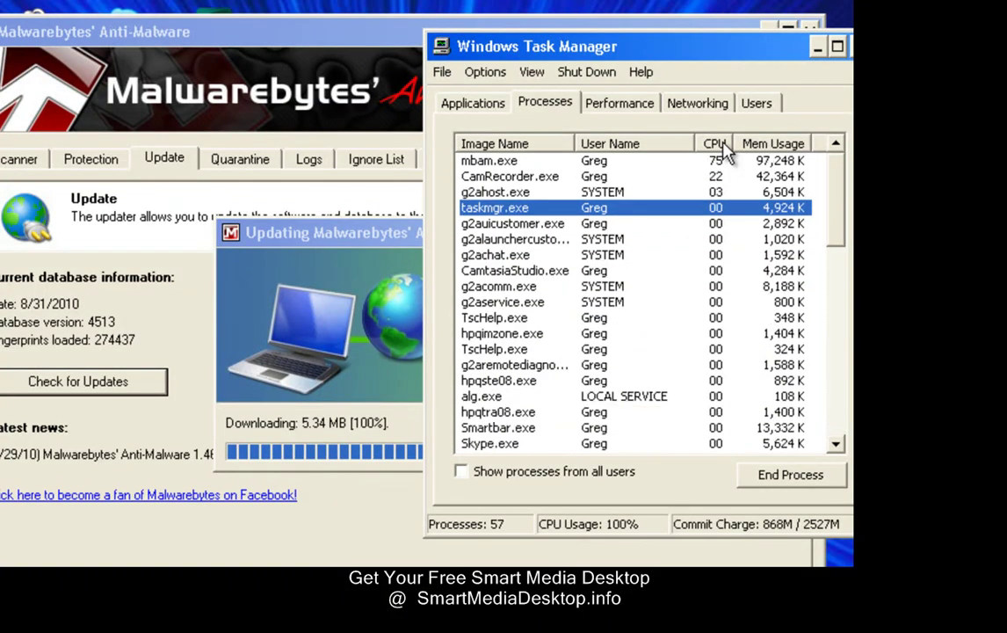
{"action": "left_click", "coordinate": [779, 146]}
{"action": "left_click", "coordinate": [774, 145]}
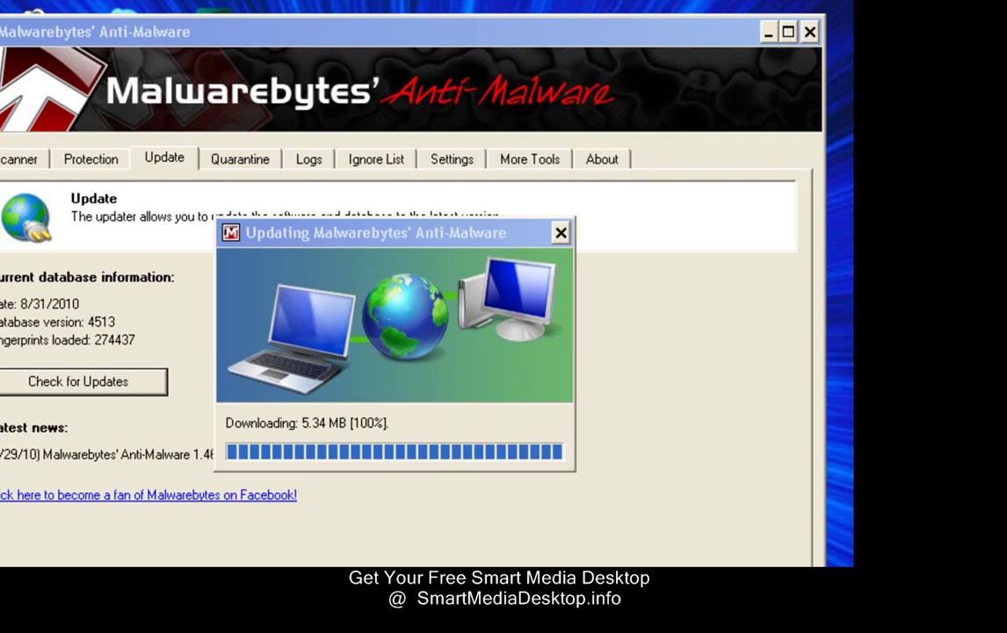
Step: Acknowledge the successful update to Malwarebytes database version 4557, dated 9/6/2010
{"action": "left_click", "coordinate": [452, 388]}
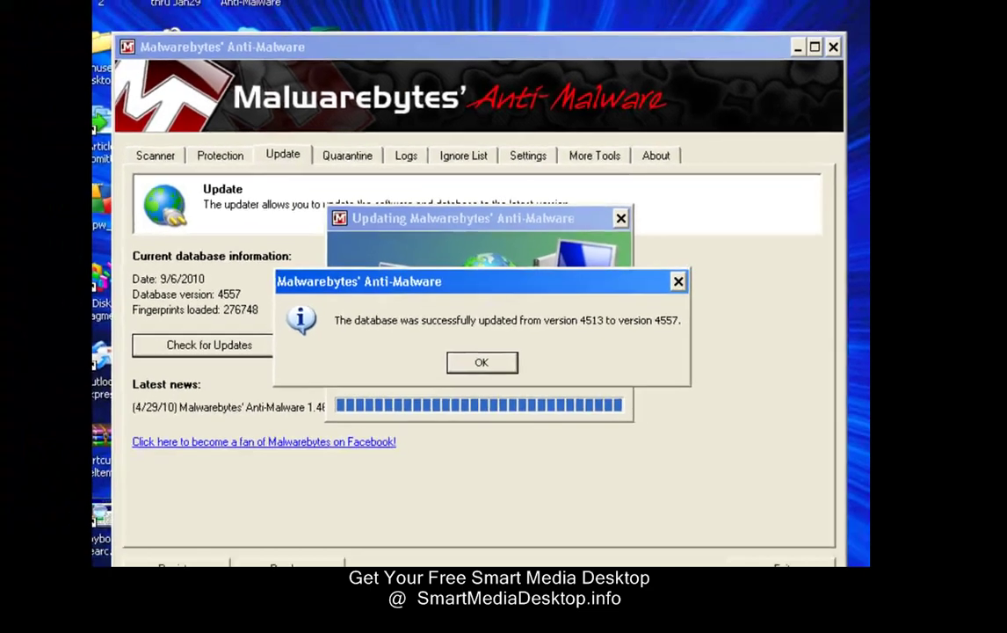
{"action": "left_click", "coordinate": [491, 354]}
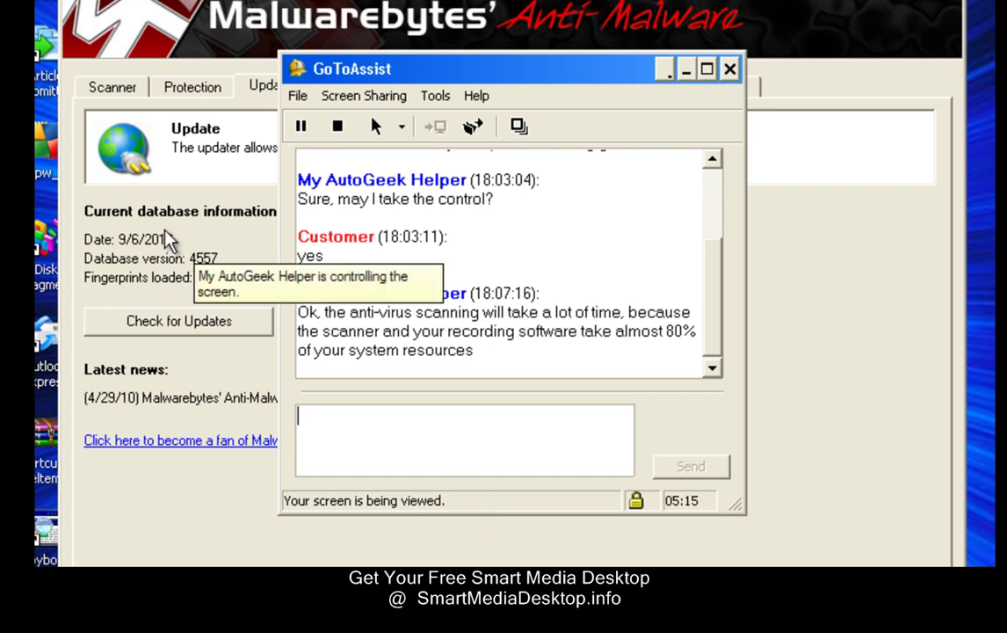
Step: Show the Scanner tab, send 'ok i will do it later' and 'thank you', then close GoToAssist
{"action": "left_click", "coordinate": [110, 87]}
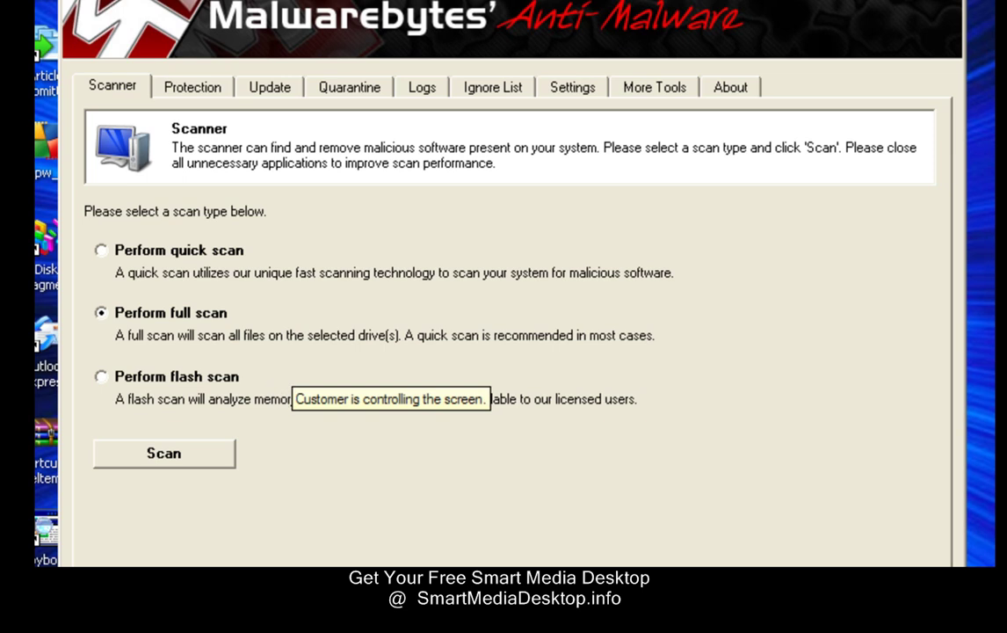
{"action": "type", "text": "ok "}
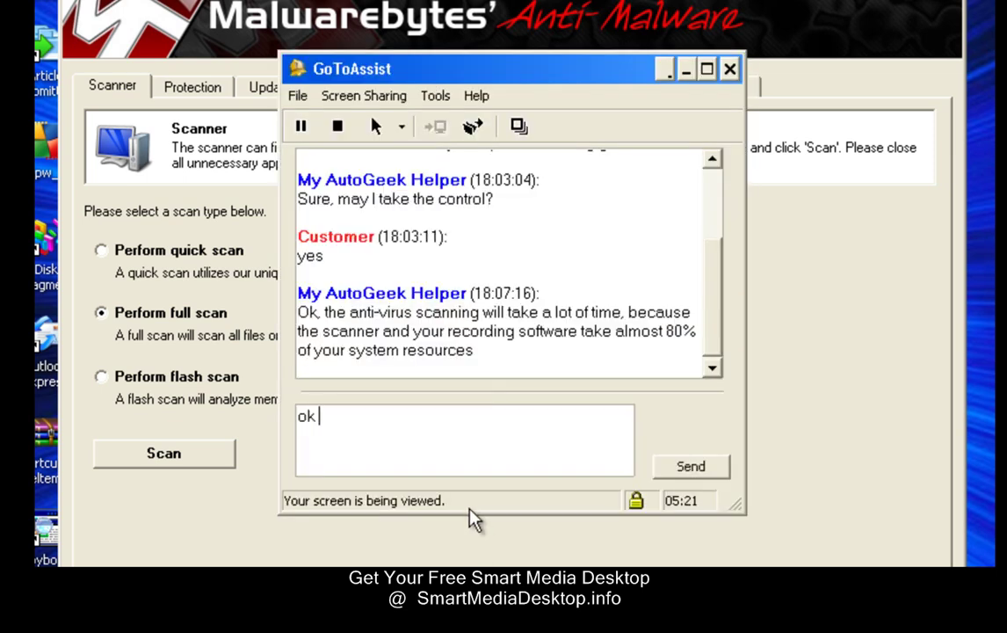
{"action": "type", "text": "i will do "}
{"action": "type", "text": "it later"}
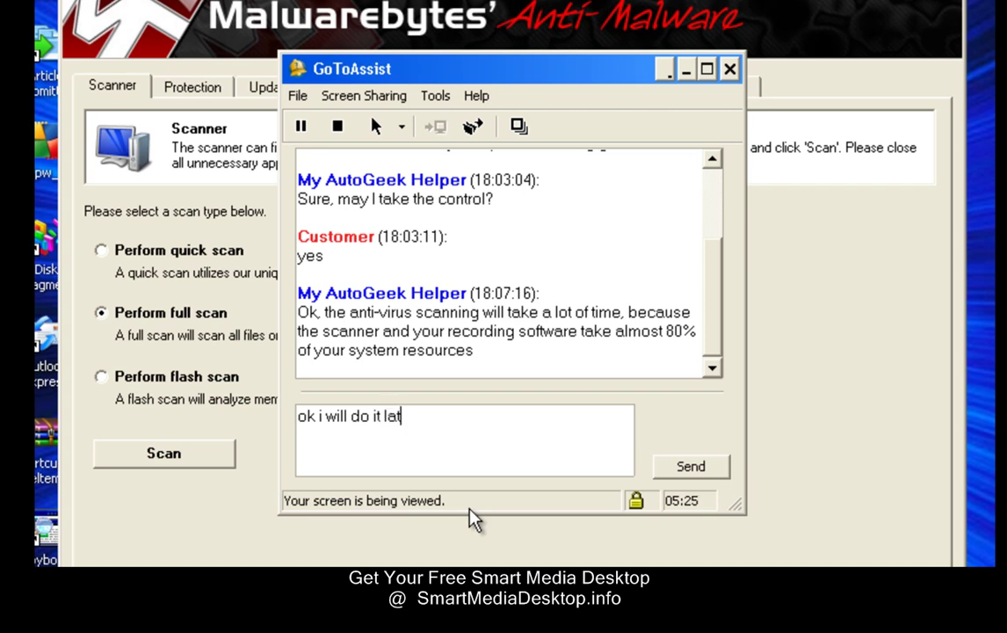
{"action": "key", "text": "Return"}
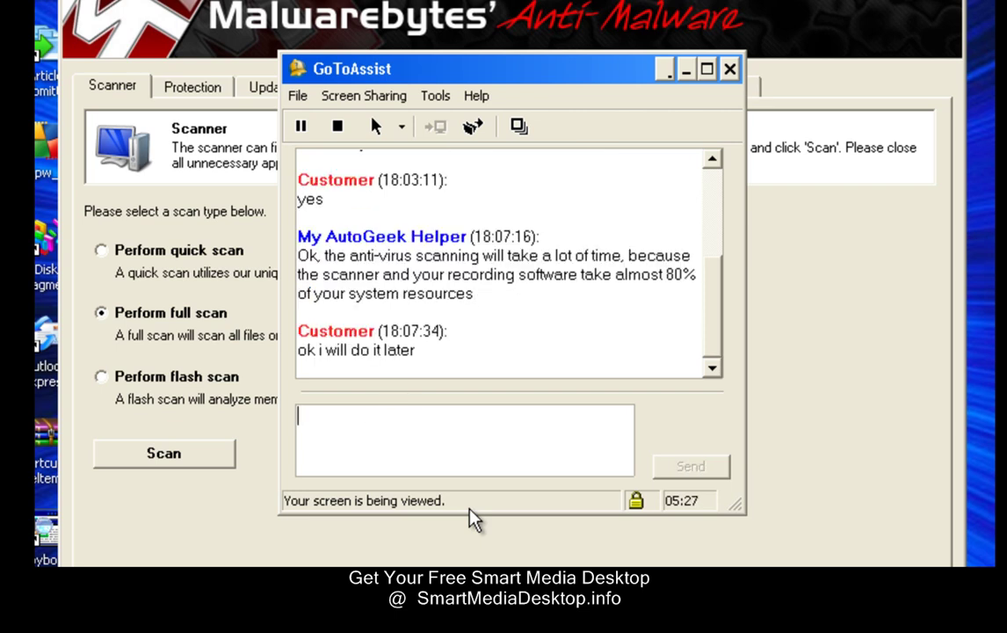
{"action": "type", "text": "thank you"}
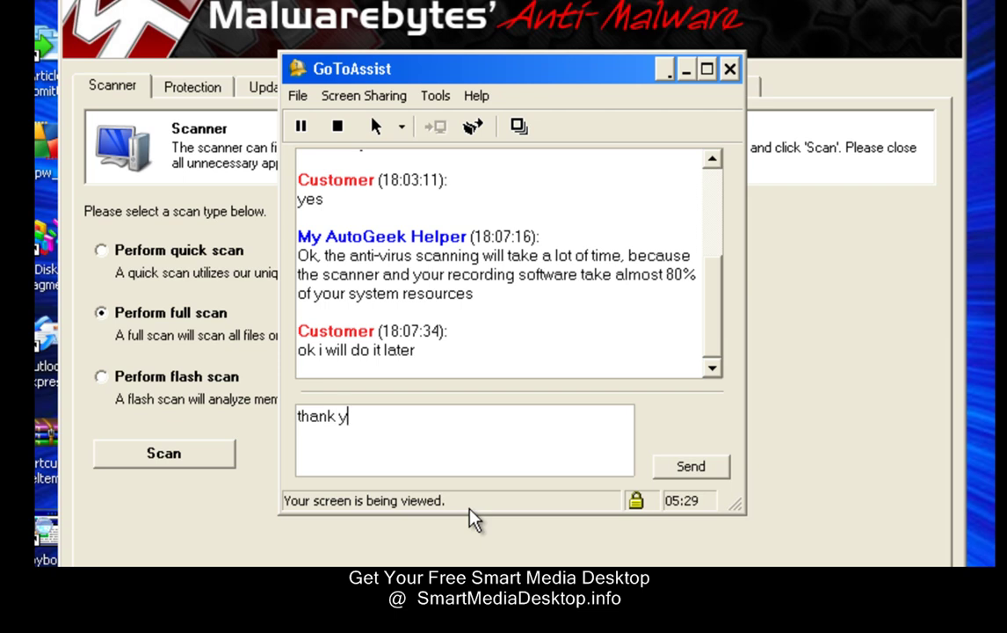
{"action": "key", "text": "Return"}
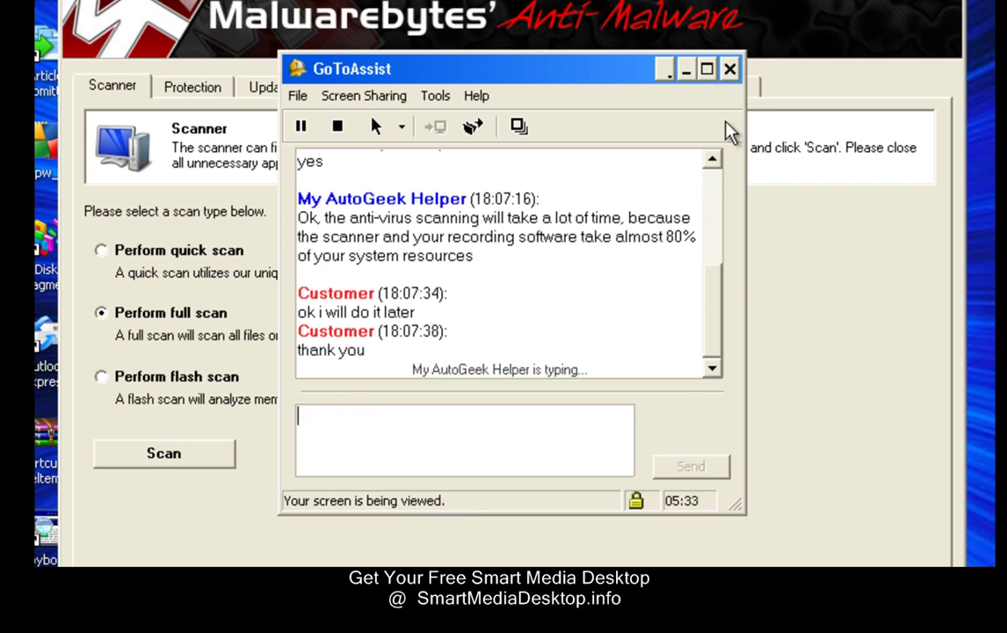
{"action": "left_click", "coordinate": [730, 70]}
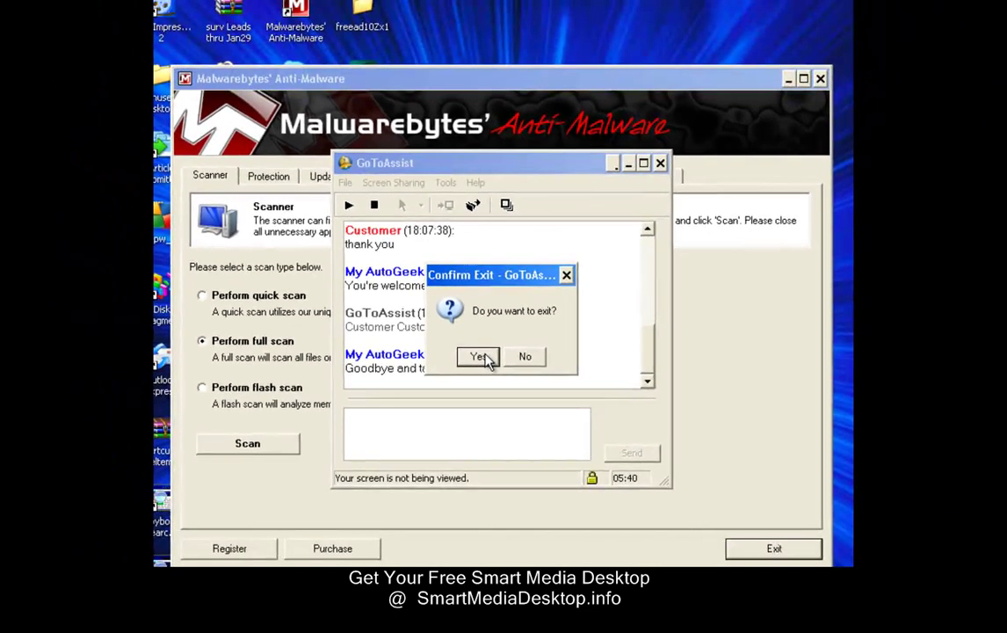
{"action": "left_click", "coordinate": [490, 336]}
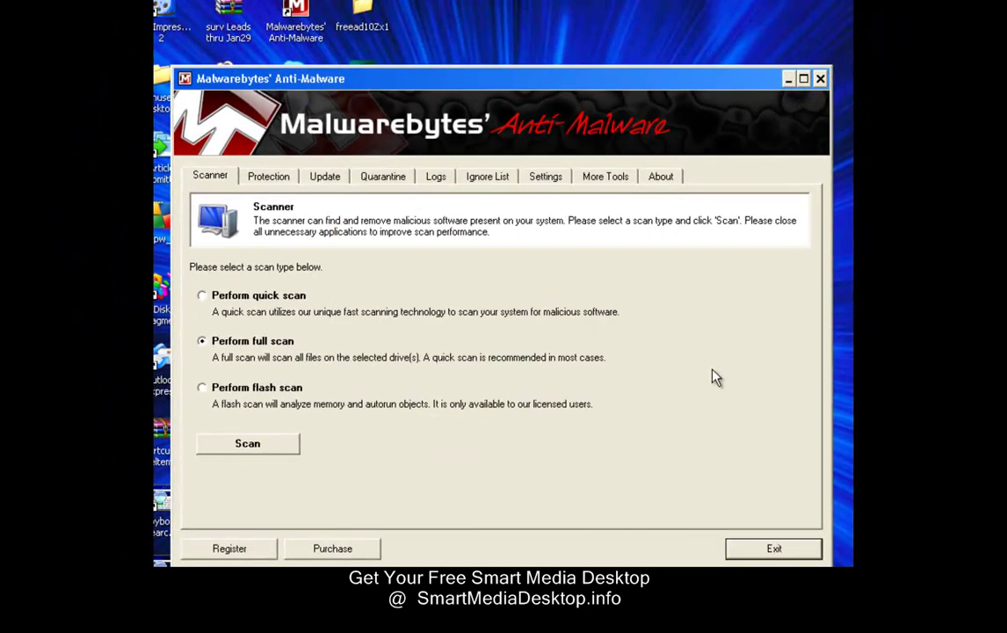